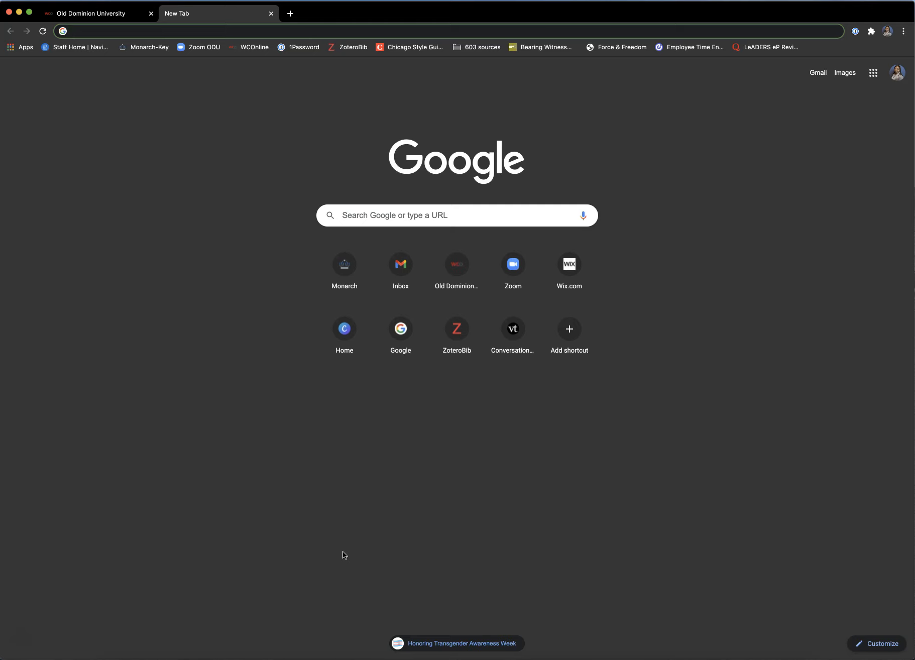
Step: Clear the typed address and bring up the Google apps panel on the new tab page
text(my.odu.edu)
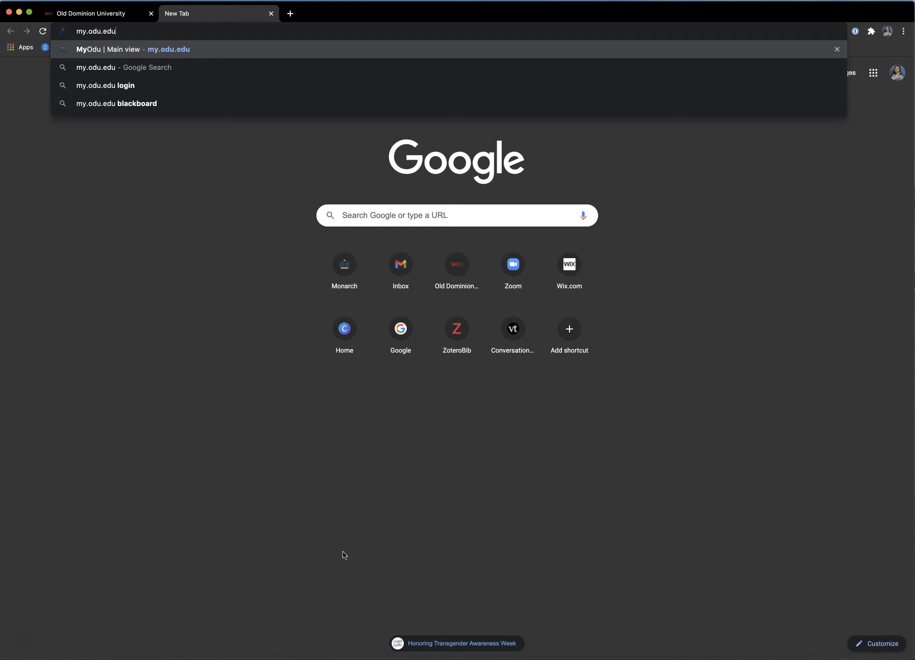
key(BackSpace)
key(BackSpace)
key(BackSpace)
key(BackSpace)
key(BackSpace)
key(BackSpace)
key(BackSpace)
key(BackSpace)
key(BackSpace)
key(BackSpace)
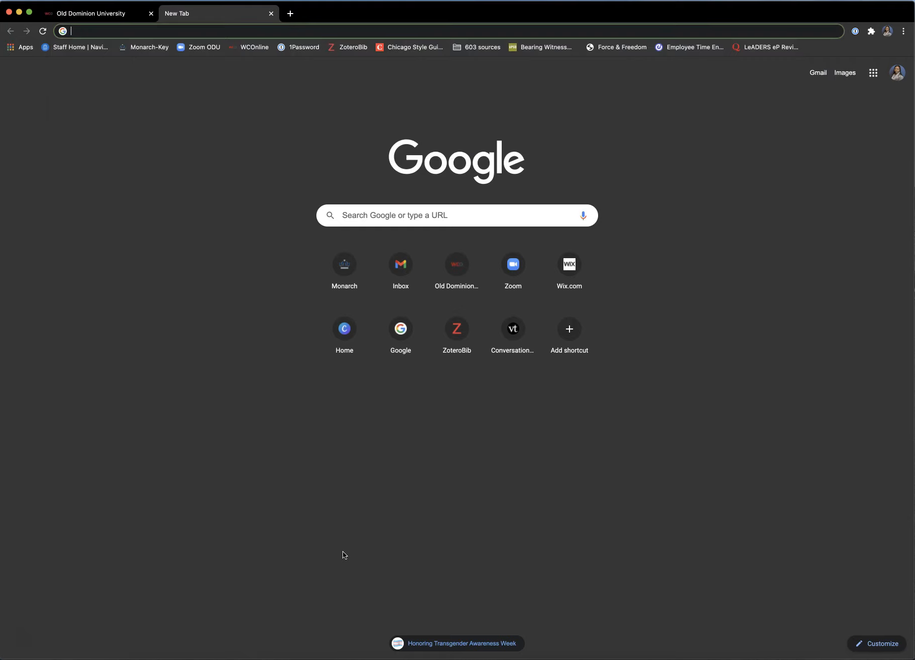
click(437, 514)
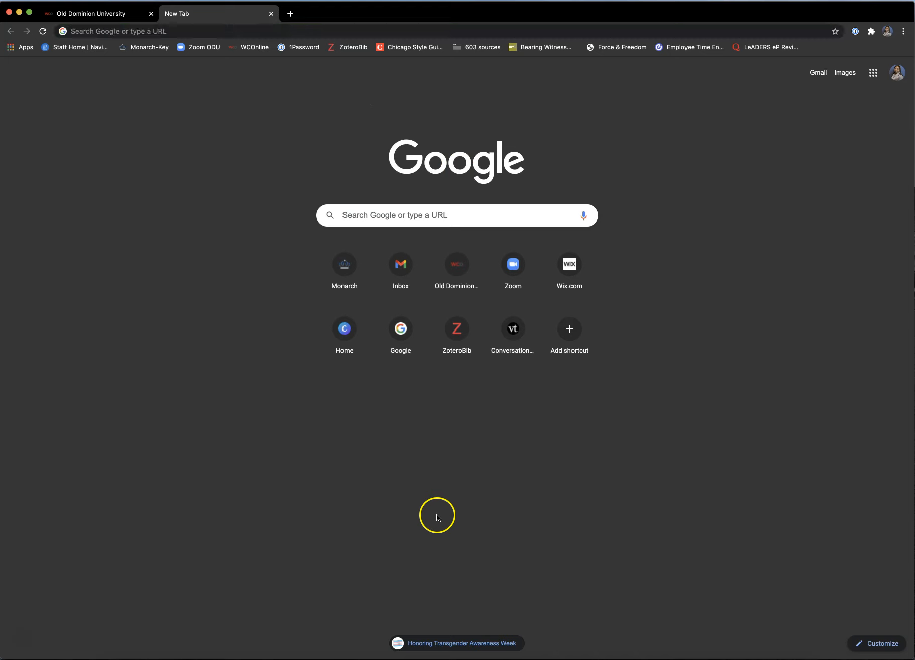
click(873, 75)
Step: In Drive, start a new folder named 'General Class' followed by the student's name
click(880, 112)
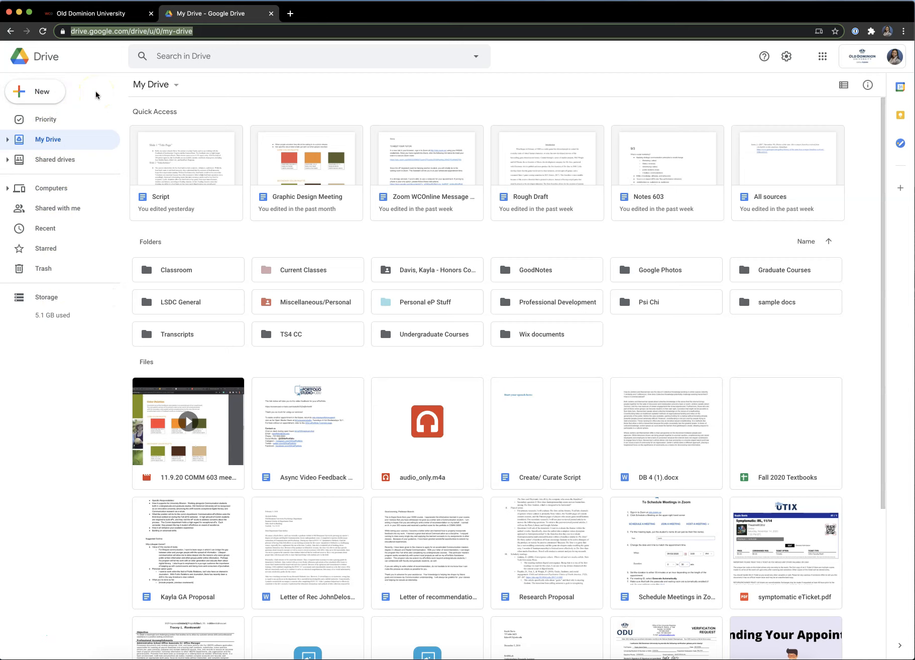
click(48, 95)
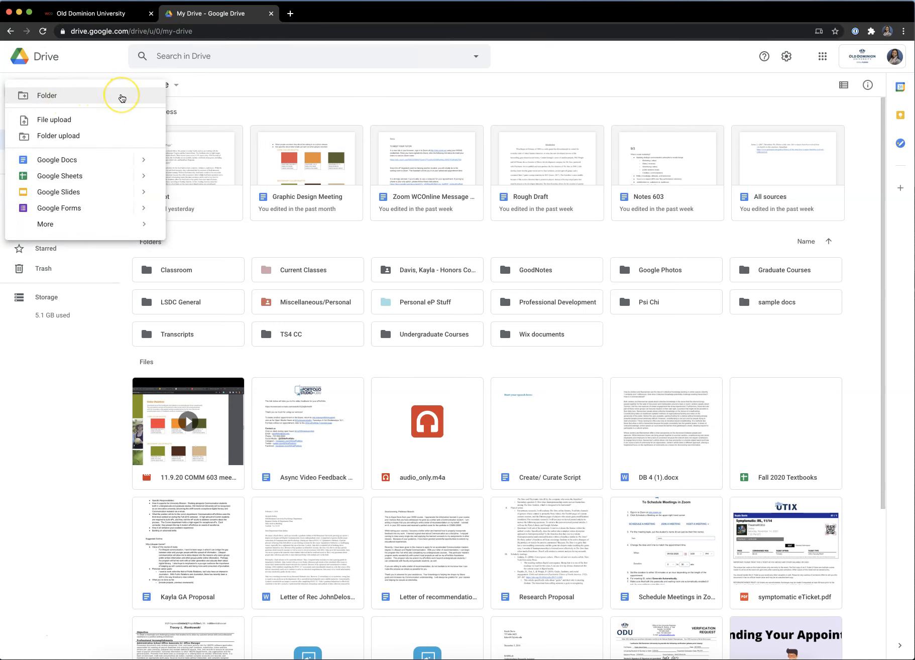
click(122, 98)
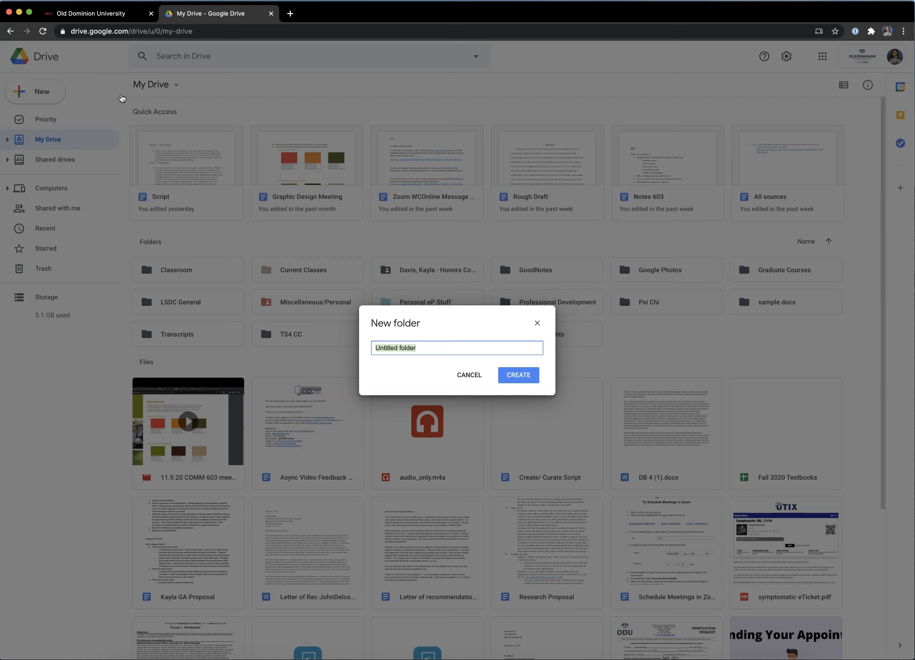
text(Grad)
key(BackSpace)
key(BackSpace)
key(BackSpace)
Step: Create the General Class folder and open it
click(519, 379)
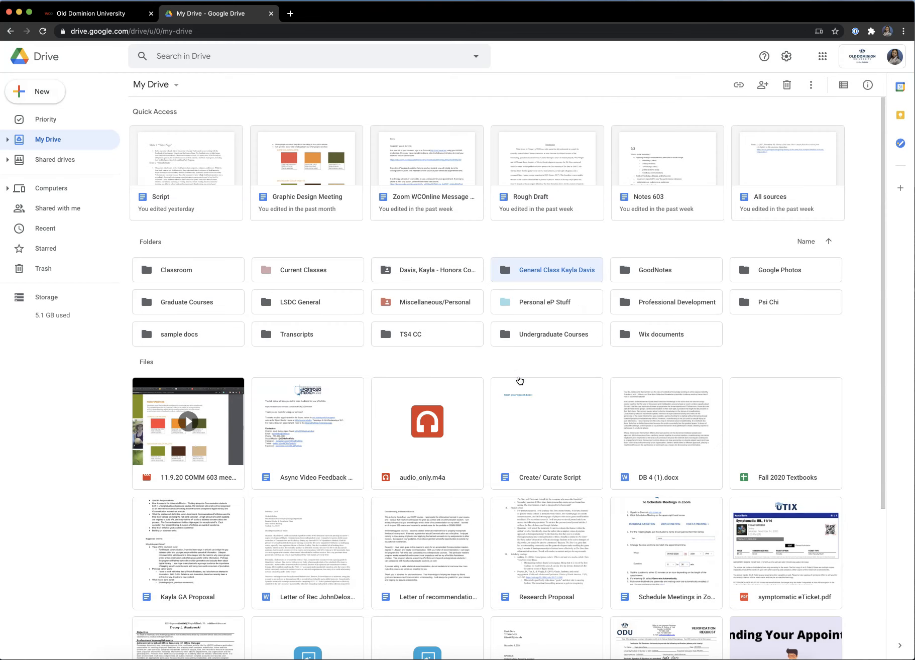
click(555, 269)
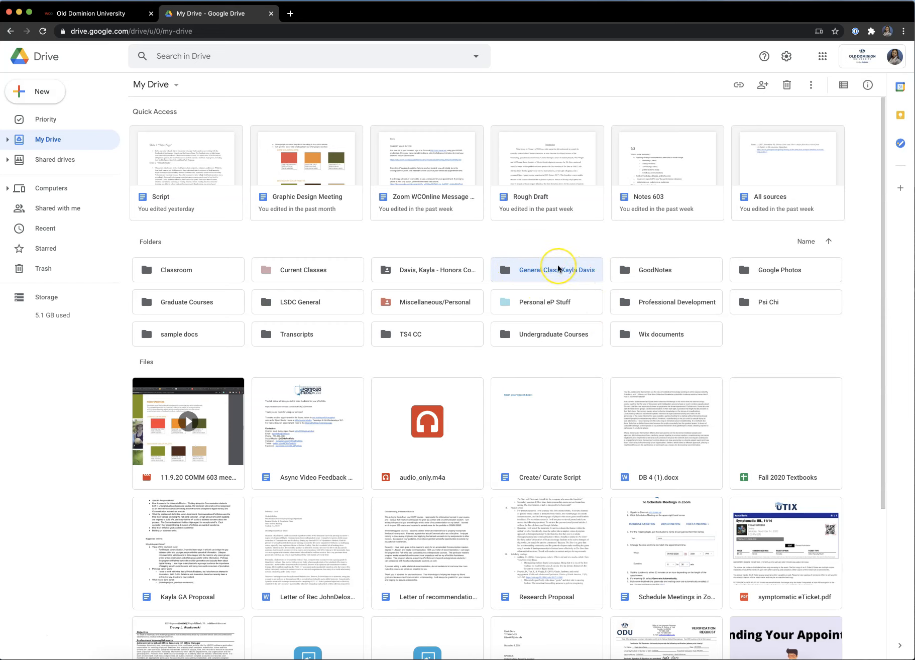
double_click(558, 269)
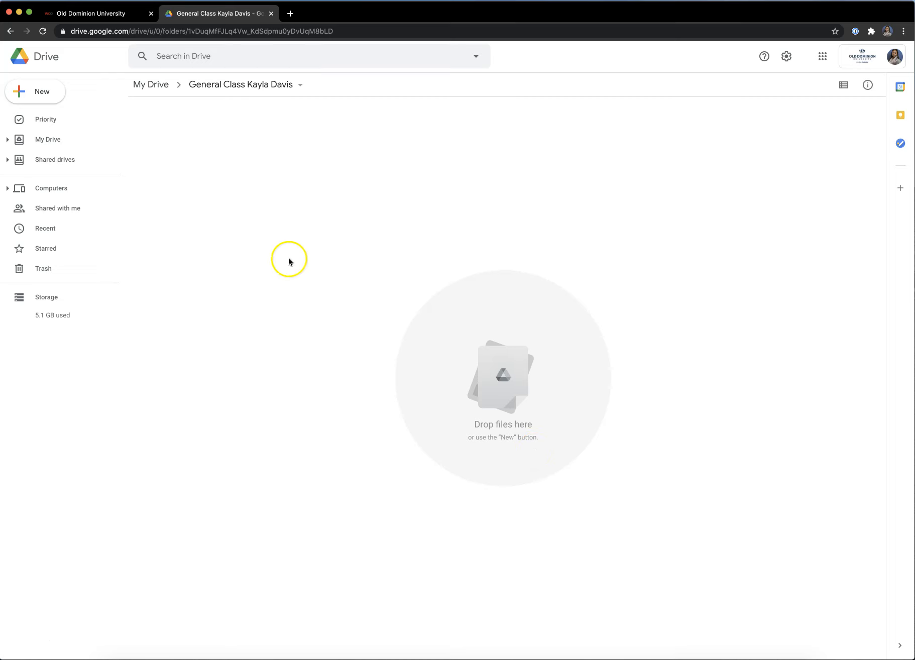
click(34, 89)
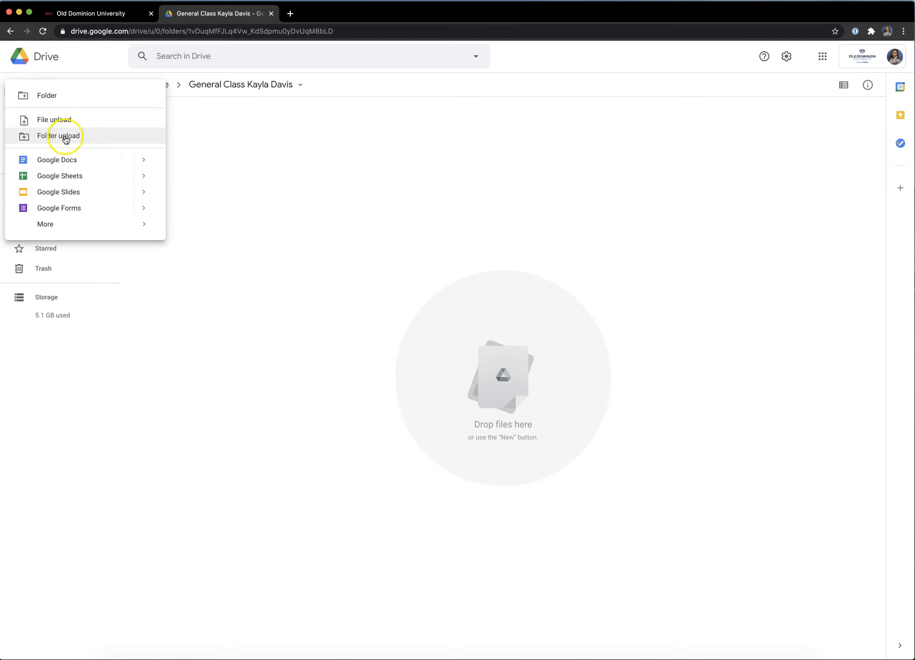
Step: Create a Google Doc titled 'Example doc' containing 'hello', then return to the folder tab
click(92, 161)
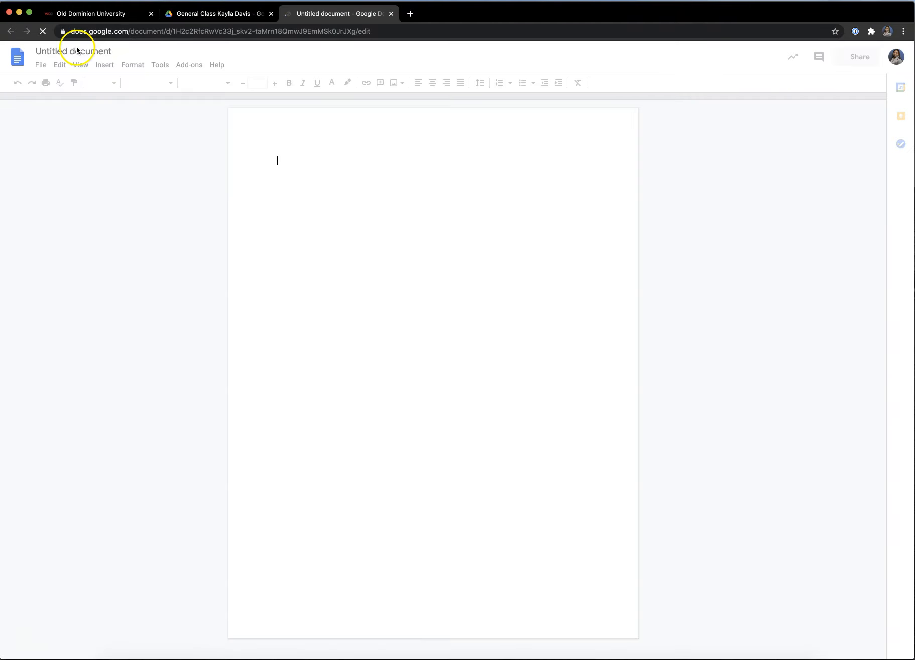
click(59, 51)
text(Example doc)
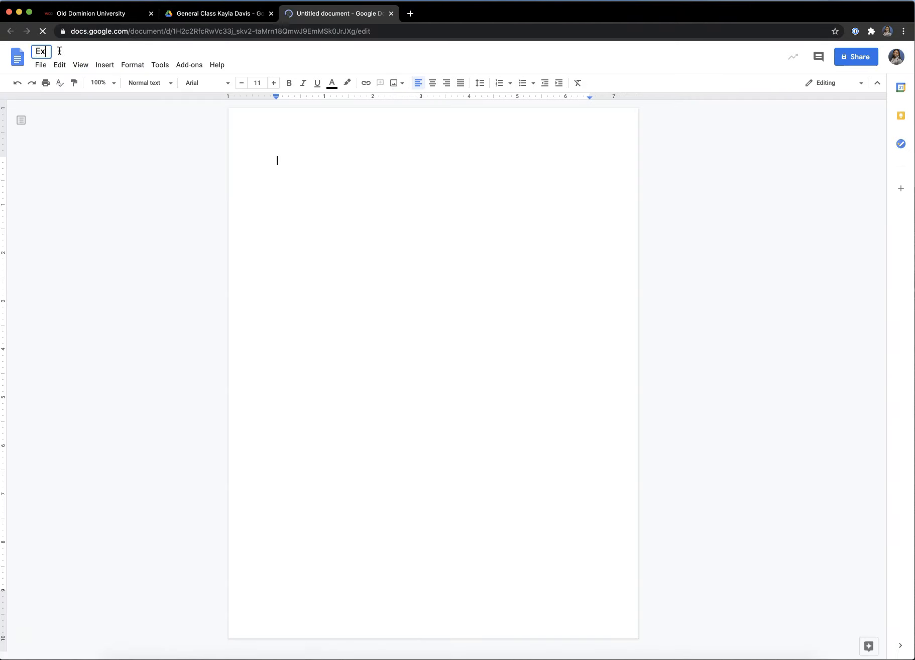
click(369, 159)
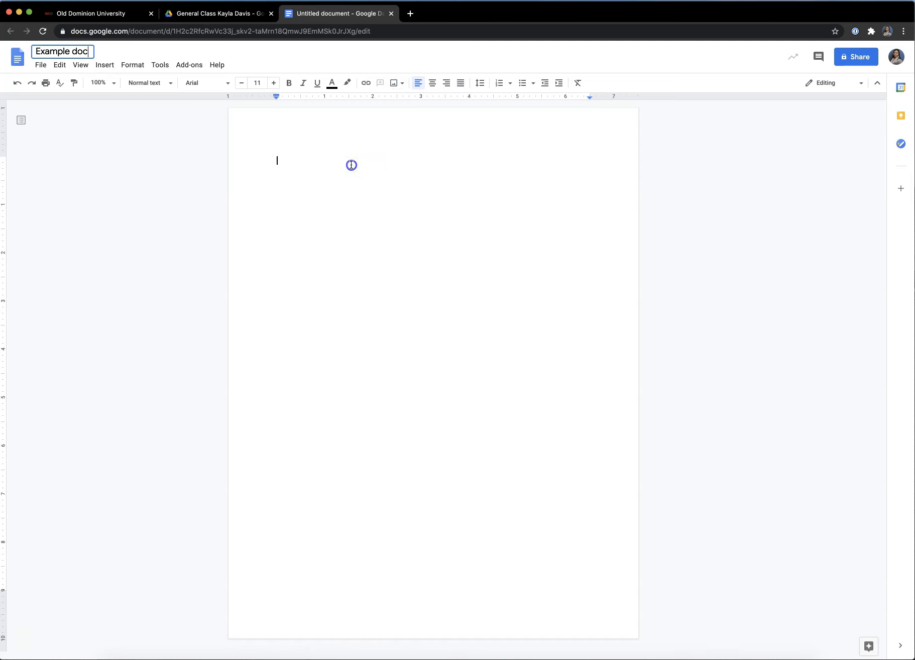
text(hello)
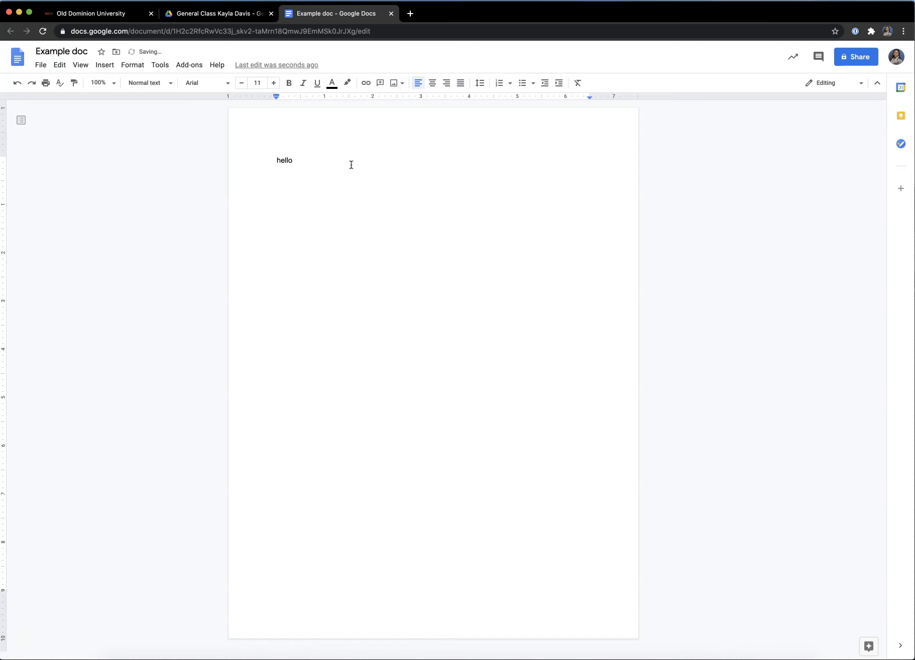
click(203, 17)
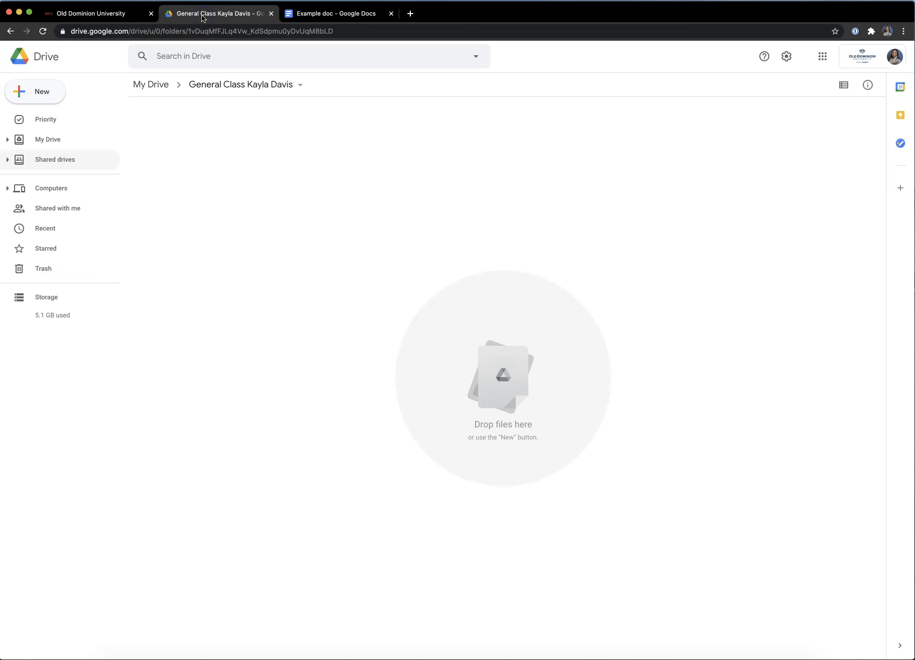
Step: Refresh the folder to show Example doc, then go back up to My Drive
click(42, 31)
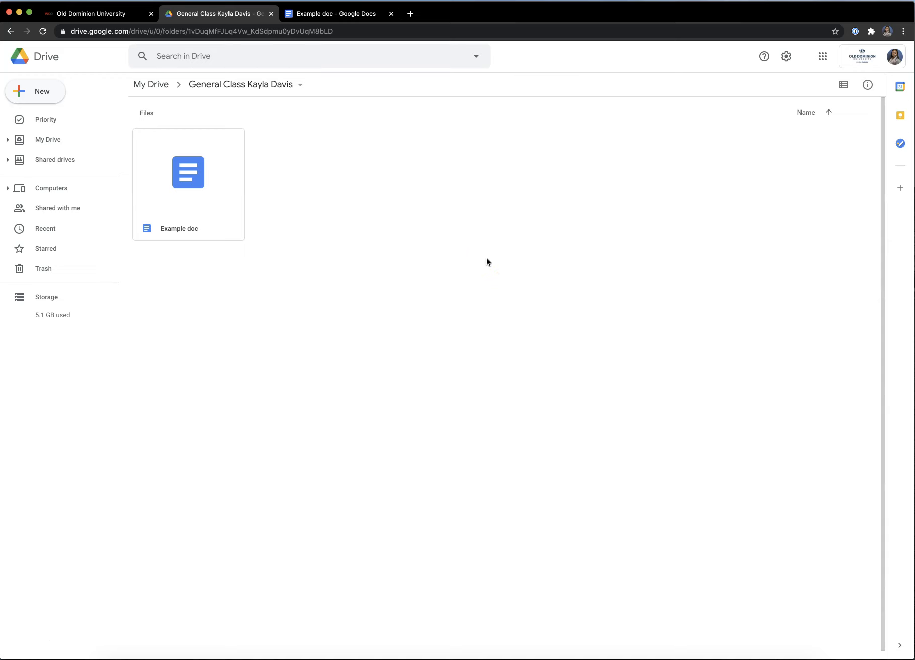
click(152, 85)
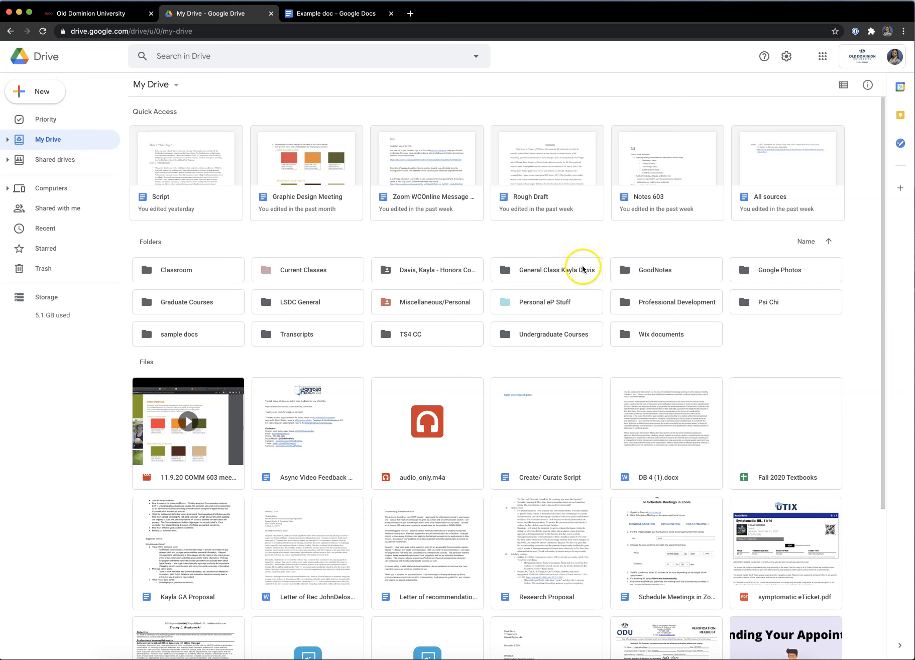
Step: Move the Create/ Curate Script file into the General Class folder
click(548, 476)
right_click(549, 475)
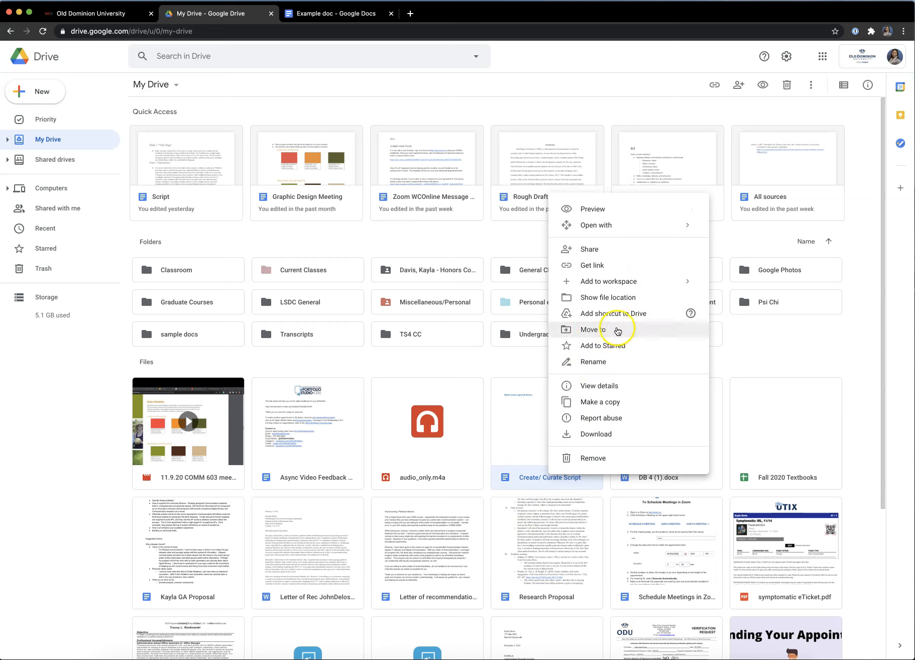
click(663, 334)
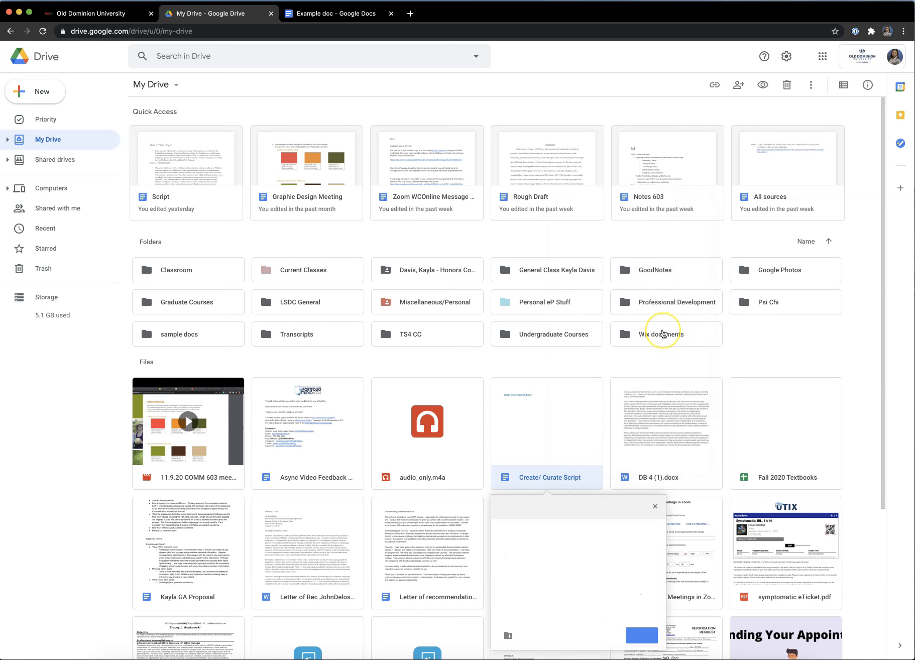
scroll(598, 539, down, 4)
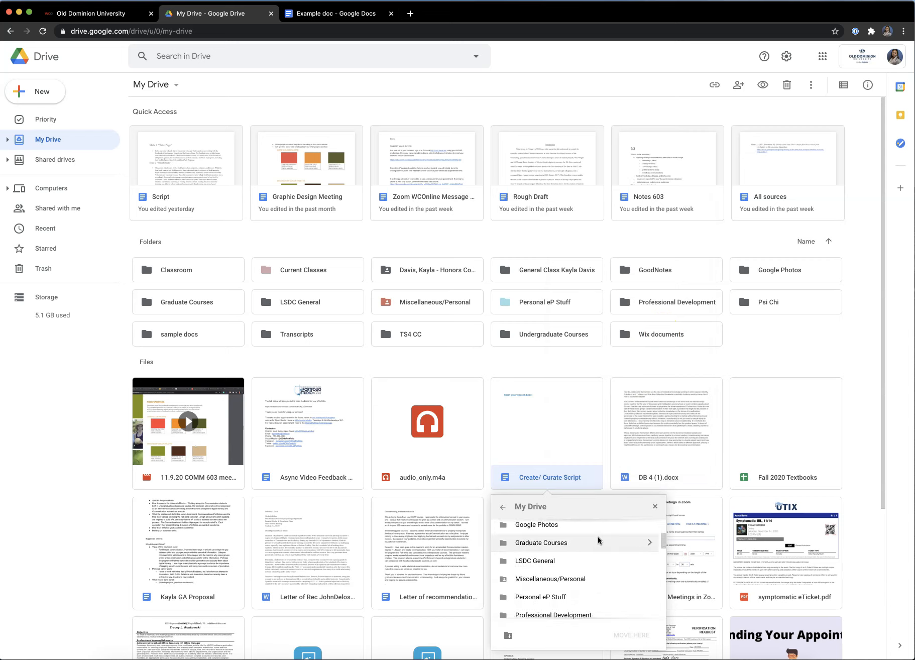
scroll(597, 538, up, 3)
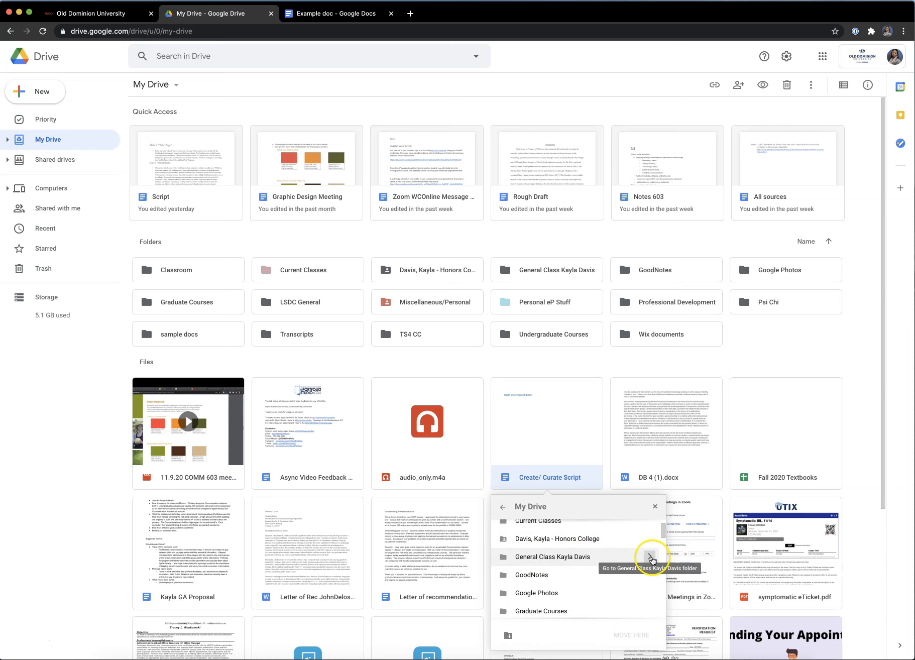
click(650, 558)
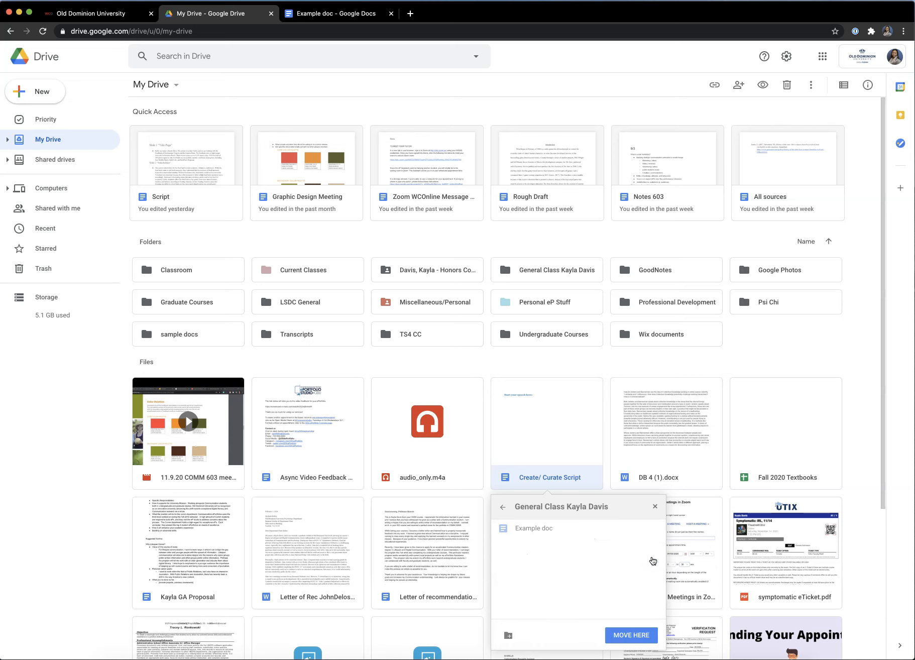
click(634, 635)
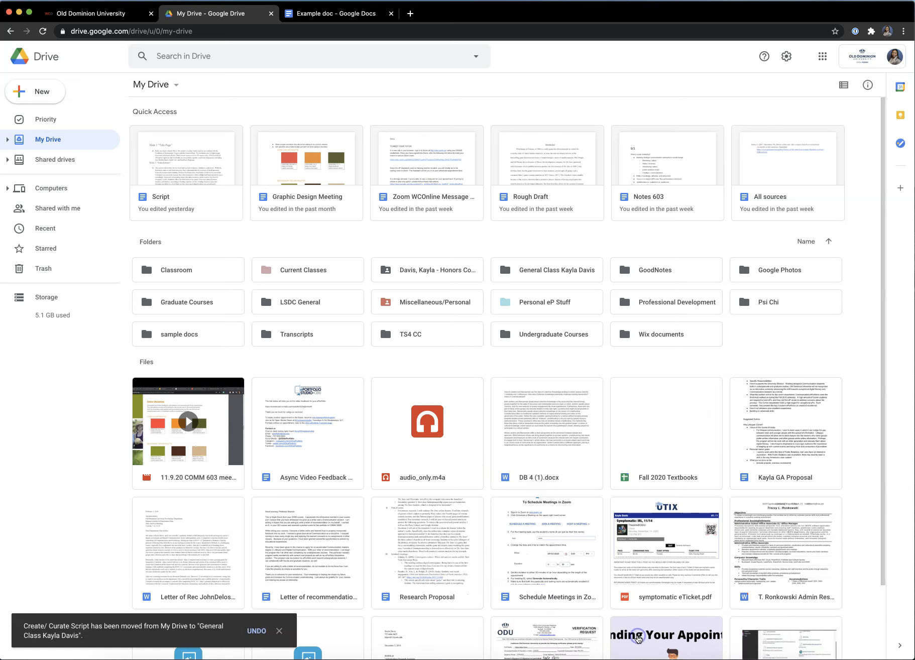
Step: Open the General Class folder to see both documents inside
click(650, 372)
double_click(540, 270)
click(173, 196)
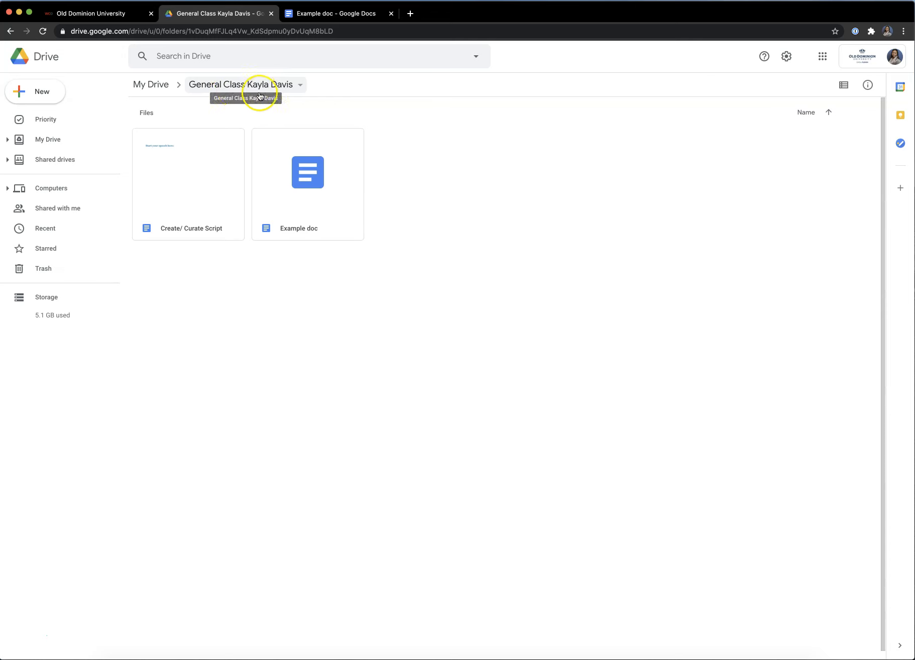
Step: Open the General Class folder's sharing settings from its breadcrumb menu
click(303, 87)
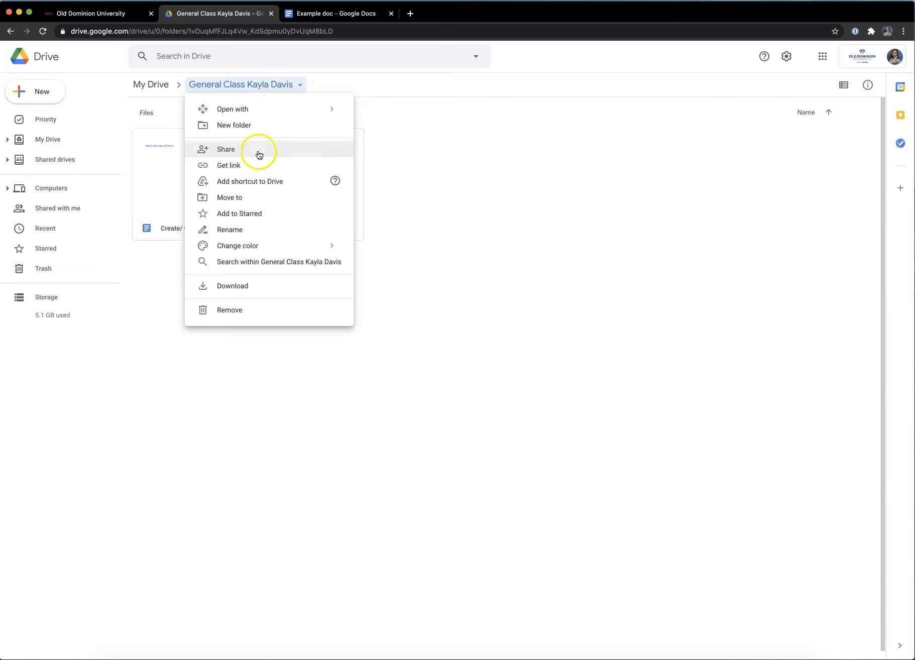
click(285, 149)
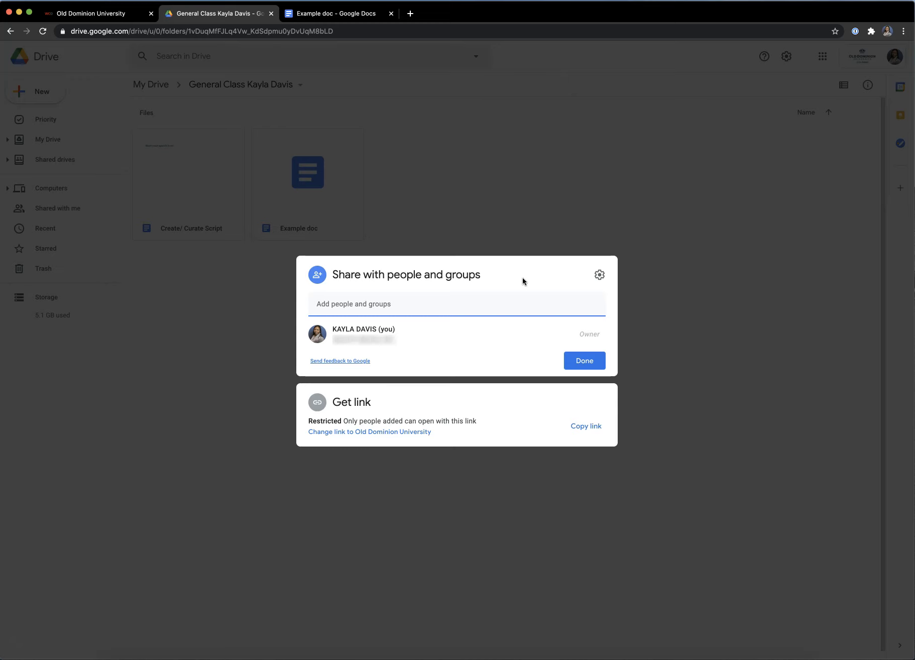
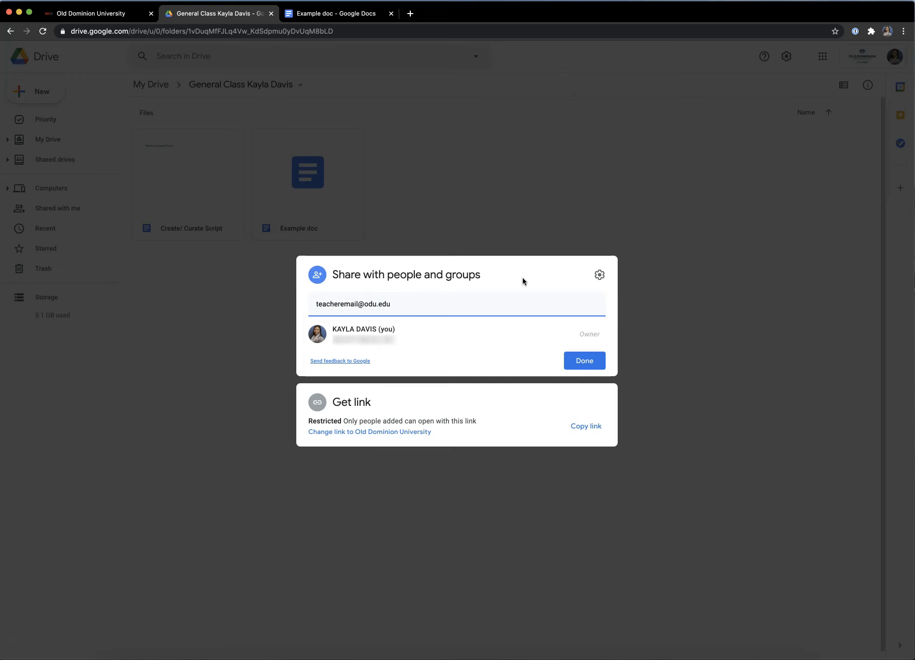
Step: Share the folder with the teacher's e-mail address as Editor
click(585, 363)
click(580, 416)
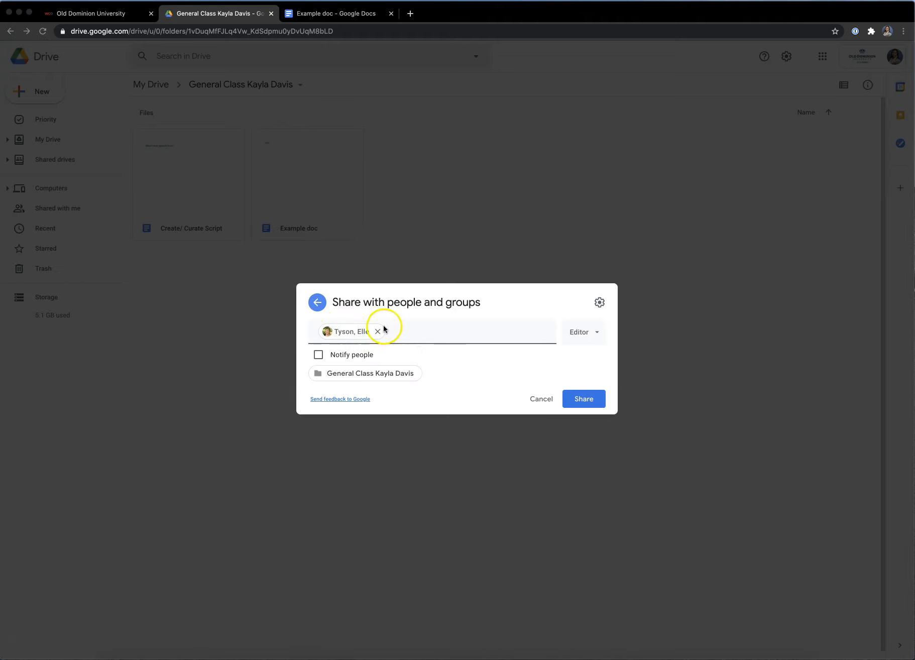
click(474, 307)
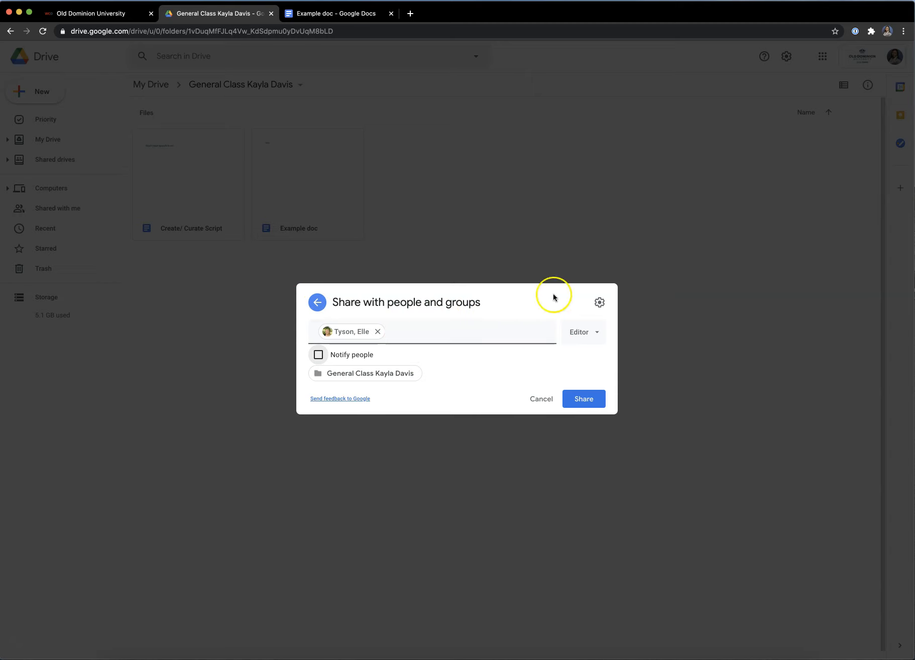
click(596, 333)
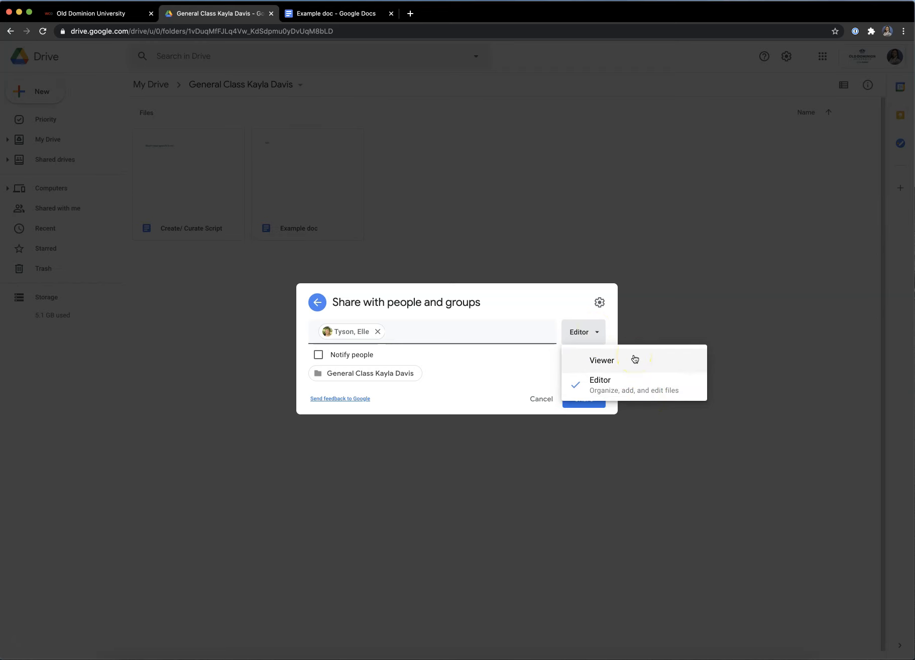
click(542, 302)
click(591, 398)
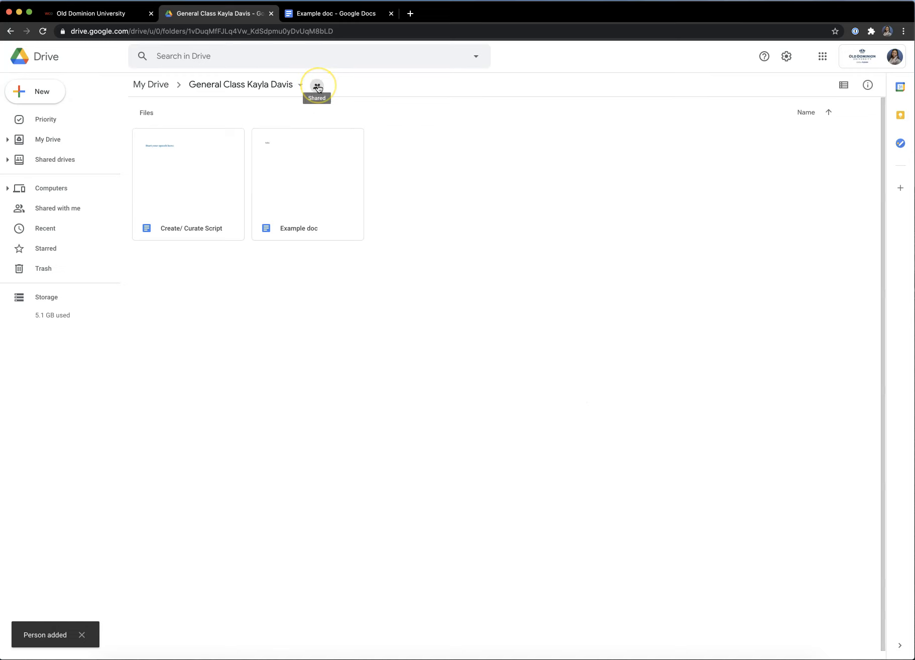
Step: Check the folder's access list to confirm the teacher has Editor access
click(317, 88)
click(318, 89)
click(321, 91)
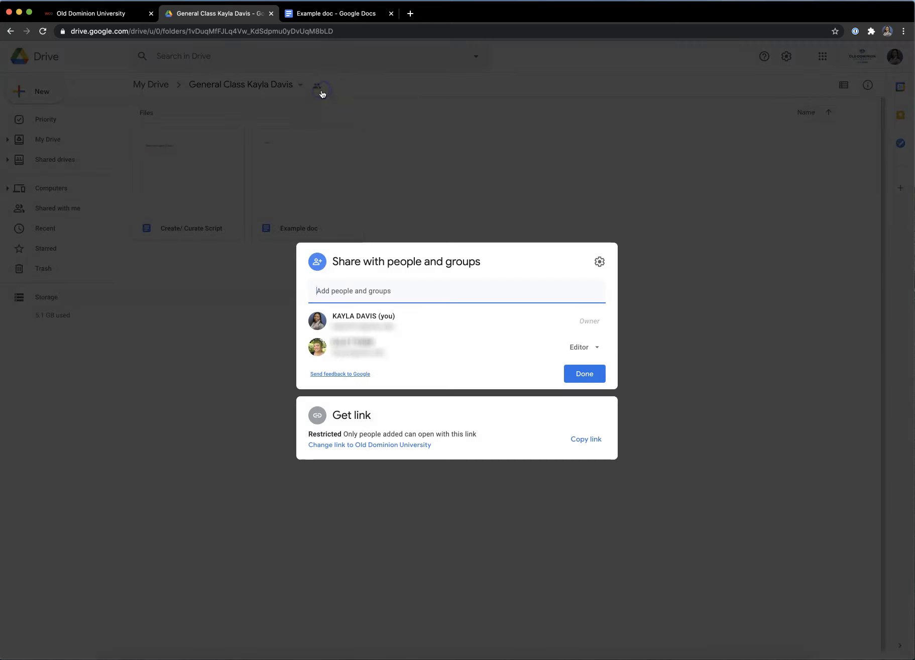
click(345, 300)
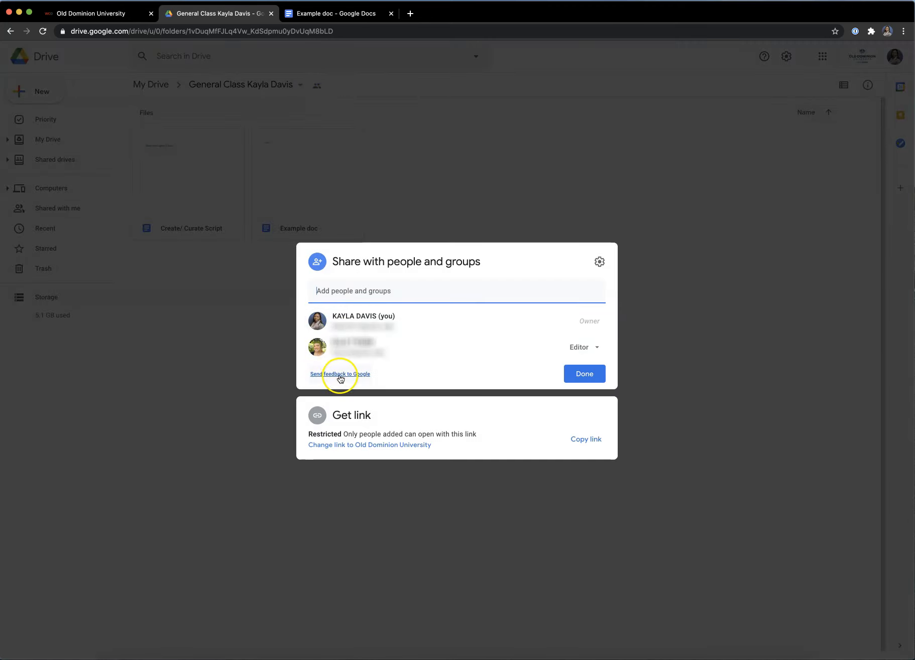